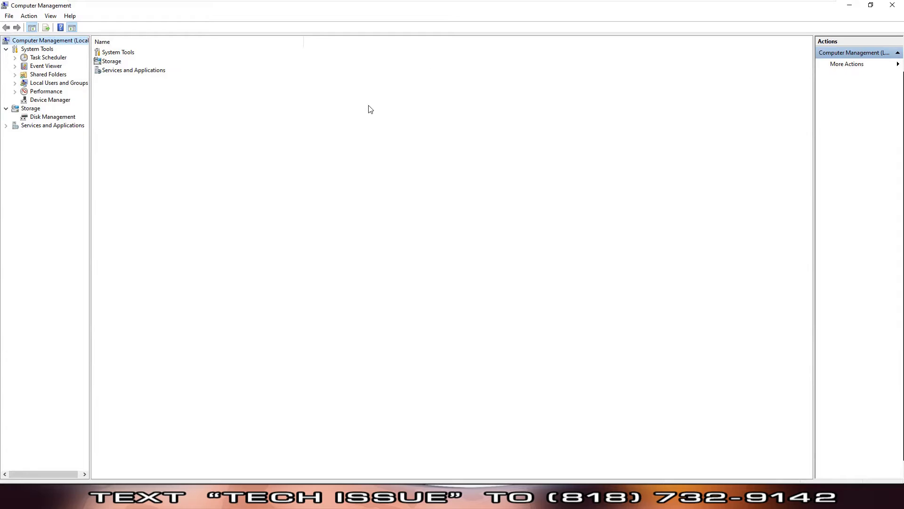
# Shrink the C: volume by 5000 MB in Disk Management
pyautogui.click(51, 118)
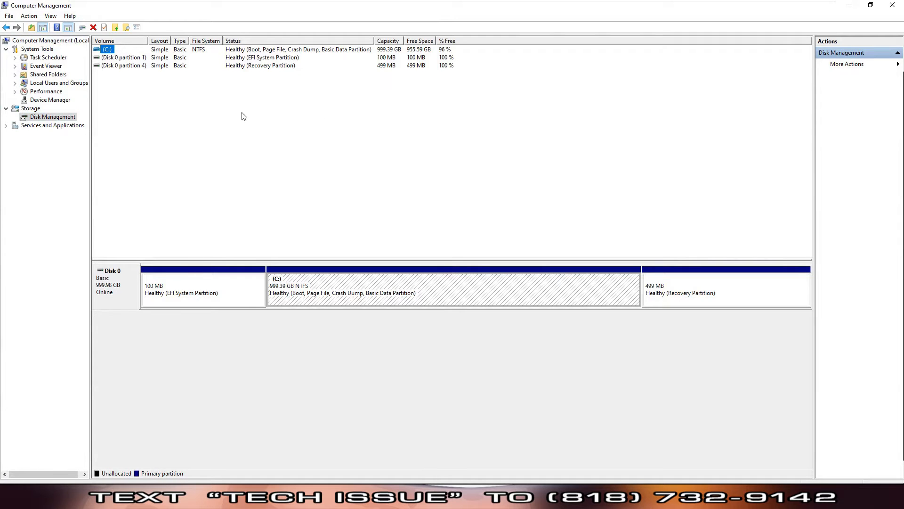
pyautogui.rightClick(348, 296)
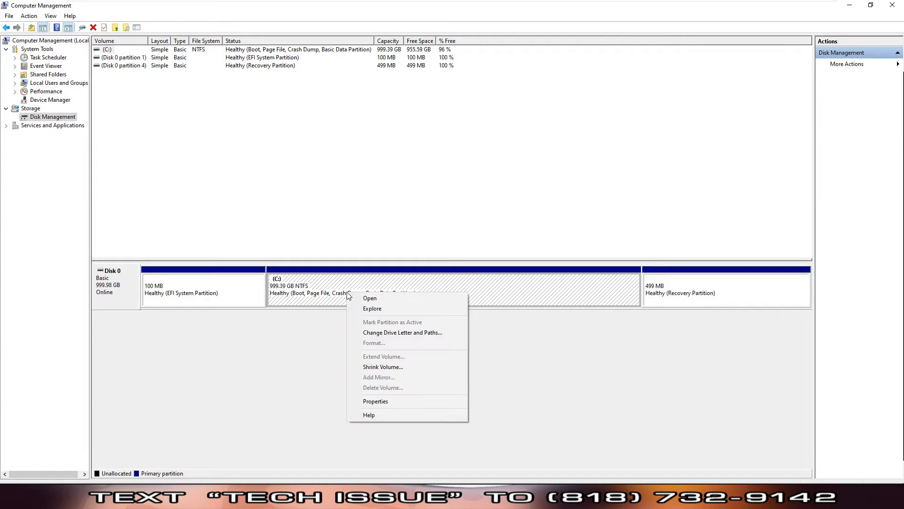
pyautogui.click(394, 368)
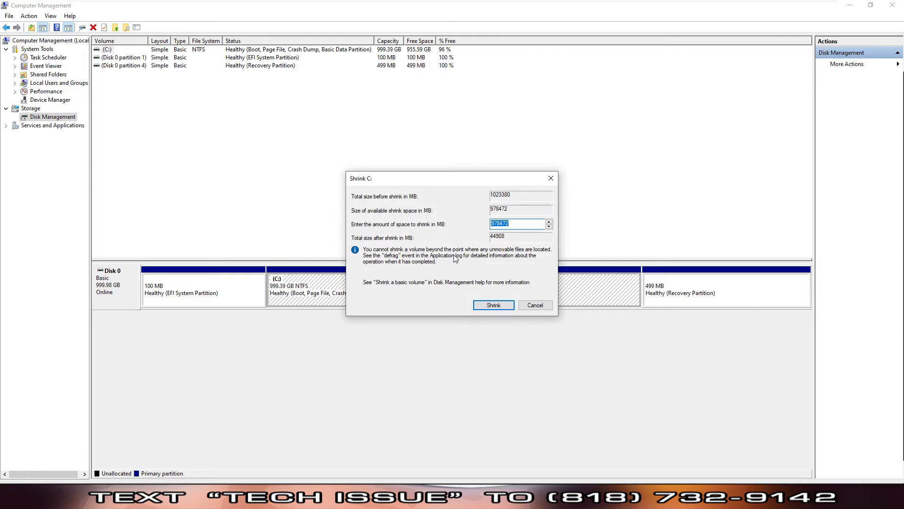
pyautogui.moveTo(443, 181); pyautogui.dragTo(430, 181)
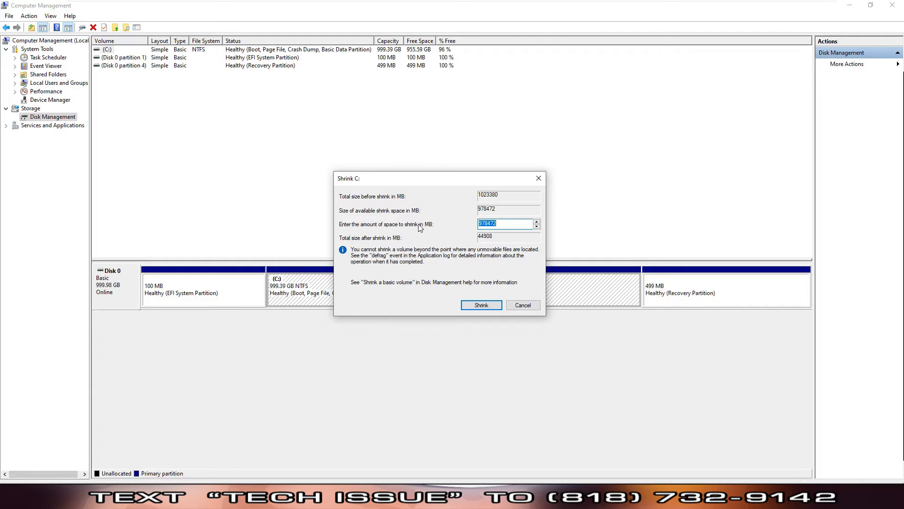
pyautogui.click(504, 222)
pyautogui.moveTo(502, 222); pyautogui.dragTo(474, 222)
pyautogui.write('5000')
pyautogui.click(485, 306)
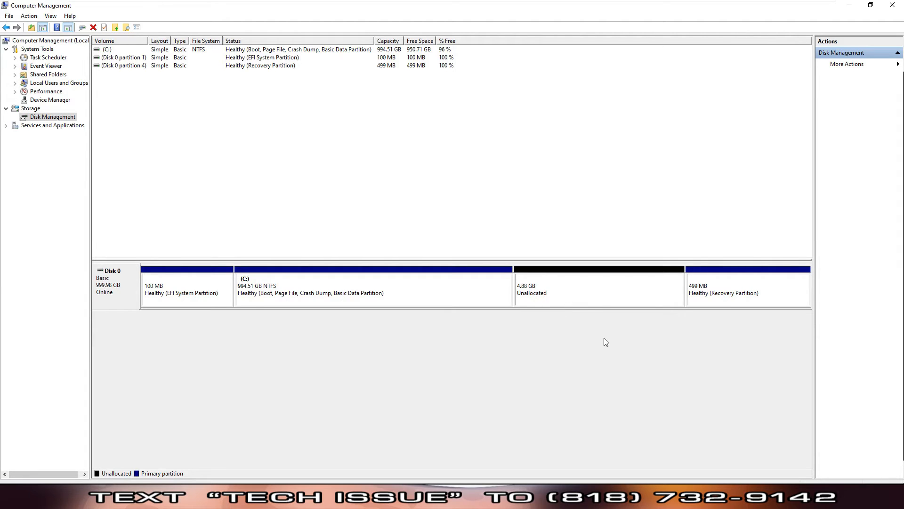
# Set up a new 5000 MB simple volume in Disk 0's unallocated space and assign it drive letter D
pyautogui.rightClick(543, 290)
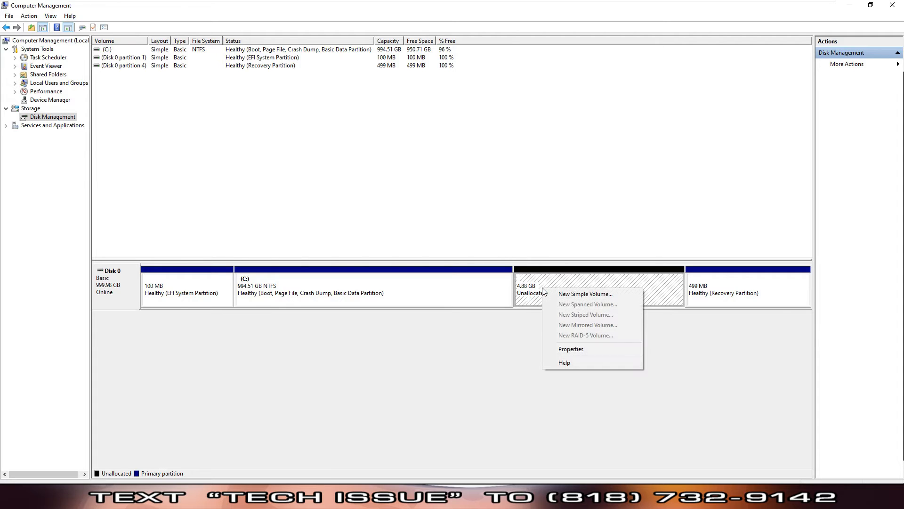
pyautogui.click(569, 295)
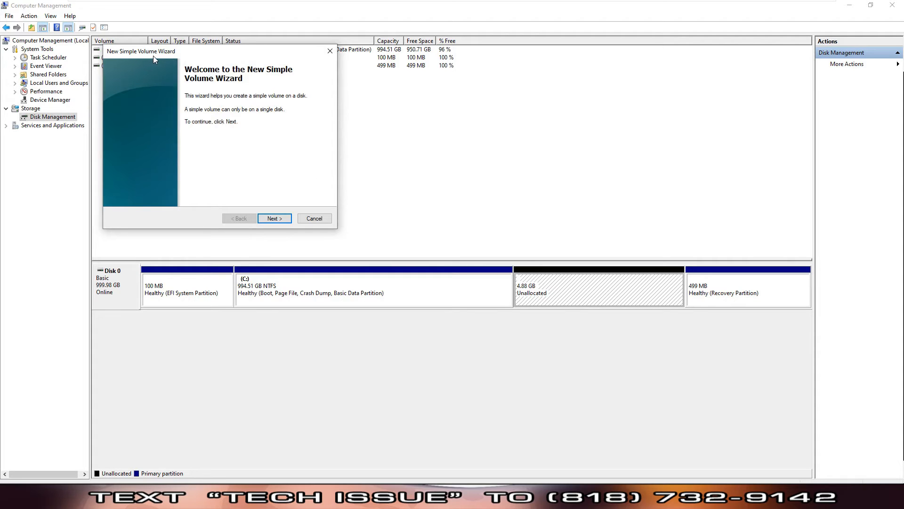
pyautogui.click(275, 220)
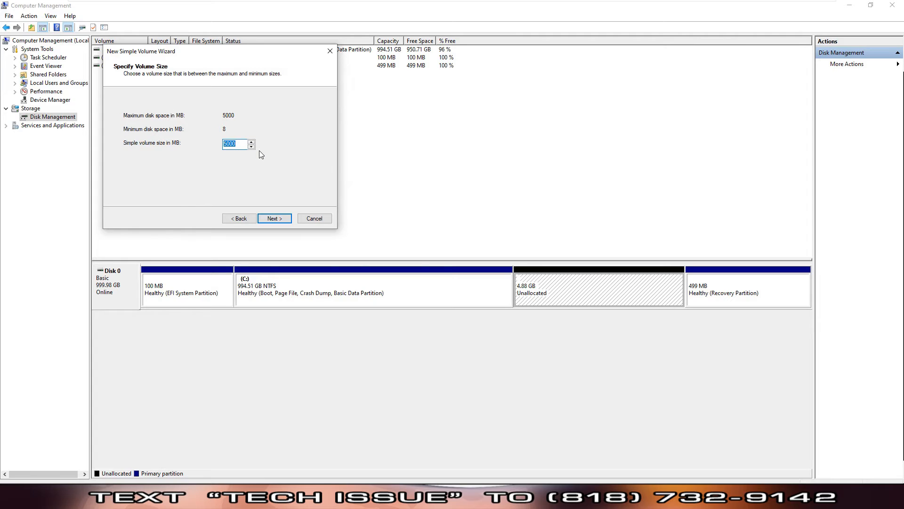
pyautogui.click(276, 219)
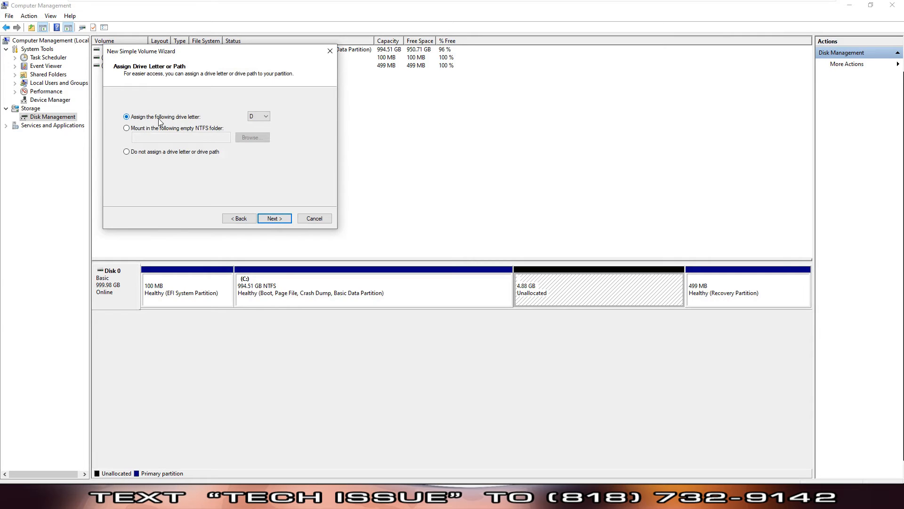
pyautogui.click(259, 118)
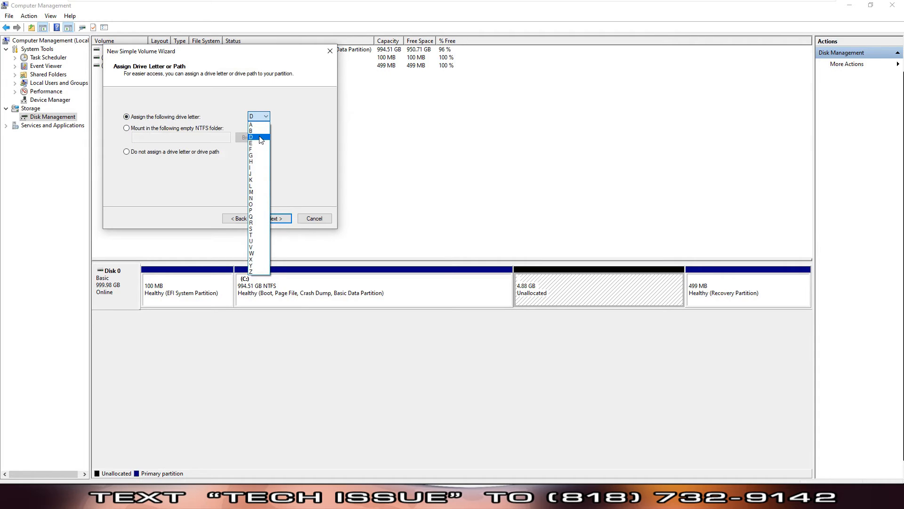
pyautogui.click(259, 137)
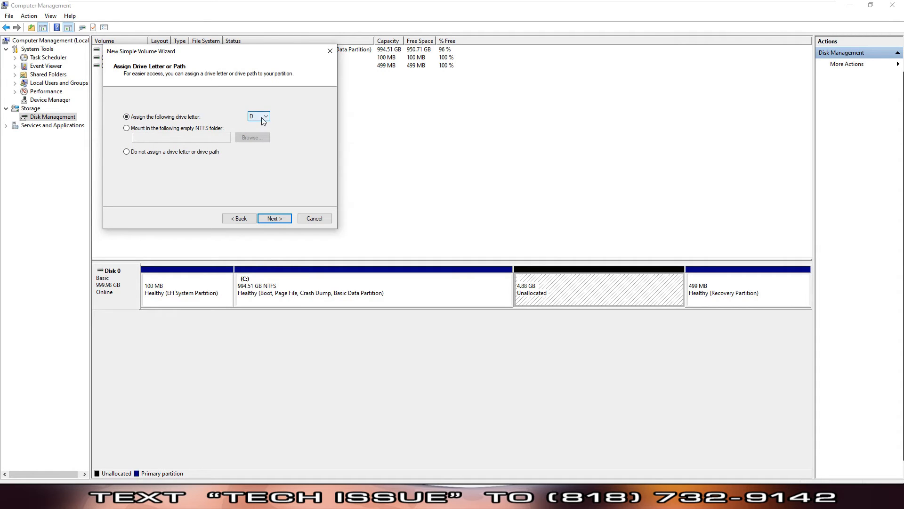
pyautogui.click(268, 222)
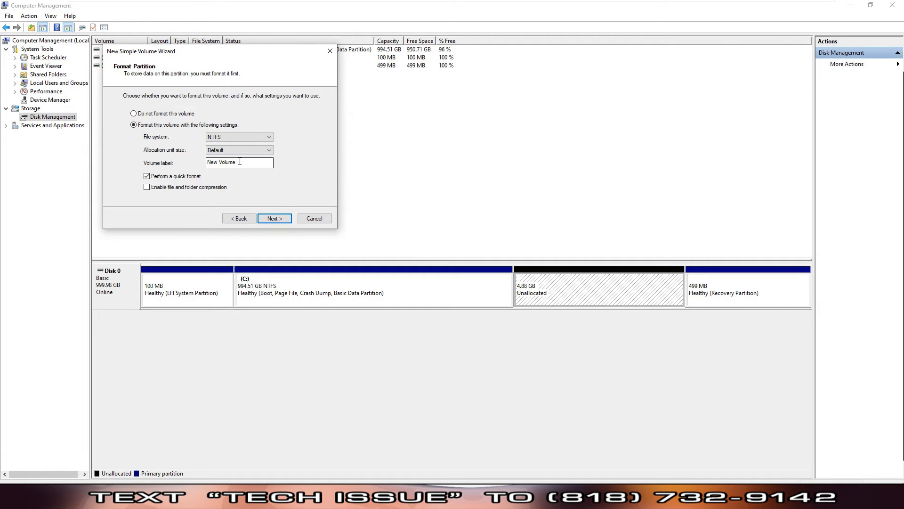
# Label the new volume Data and create it with the default NTFS quick format settings
pyautogui.moveTo(237, 162); pyautogui.dragTo(200, 161)
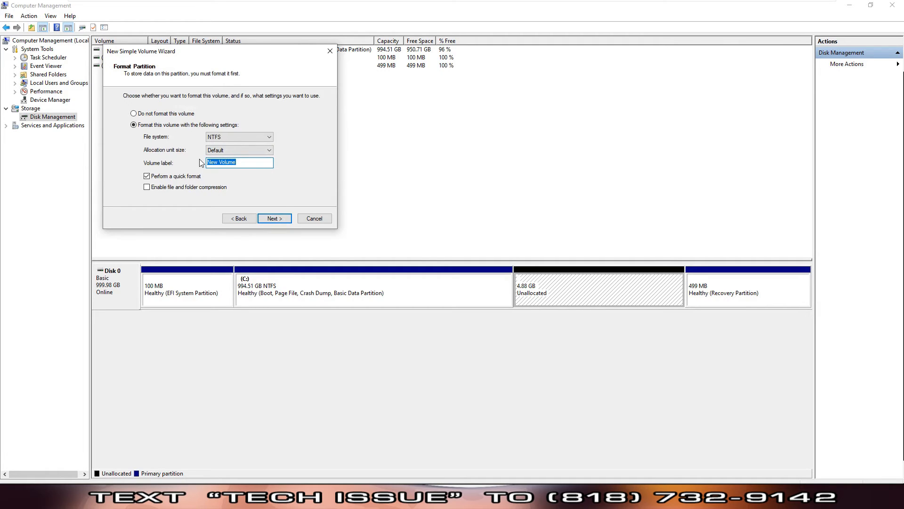
pyautogui.press('BackSpace')
pyautogui.write('Data')
pyautogui.click(277, 221)
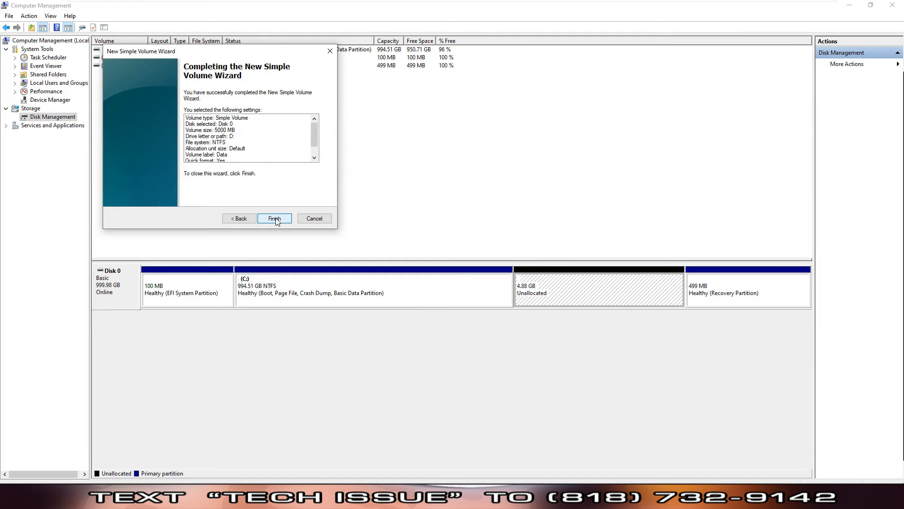
pyautogui.click(275, 219)
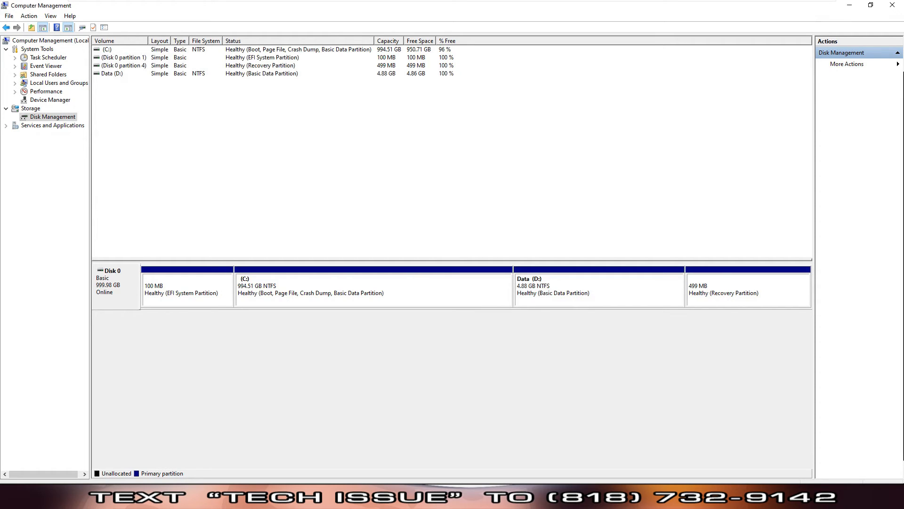
# Switch to File Explorer and check the Data (D:) drive under This PC in a maximized window
pyautogui.press('super+e')
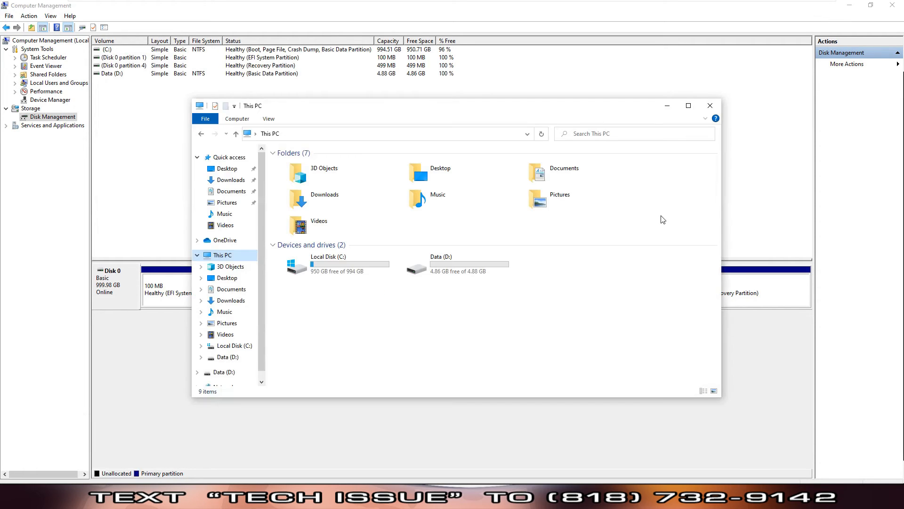
pyautogui.click(688, 105)
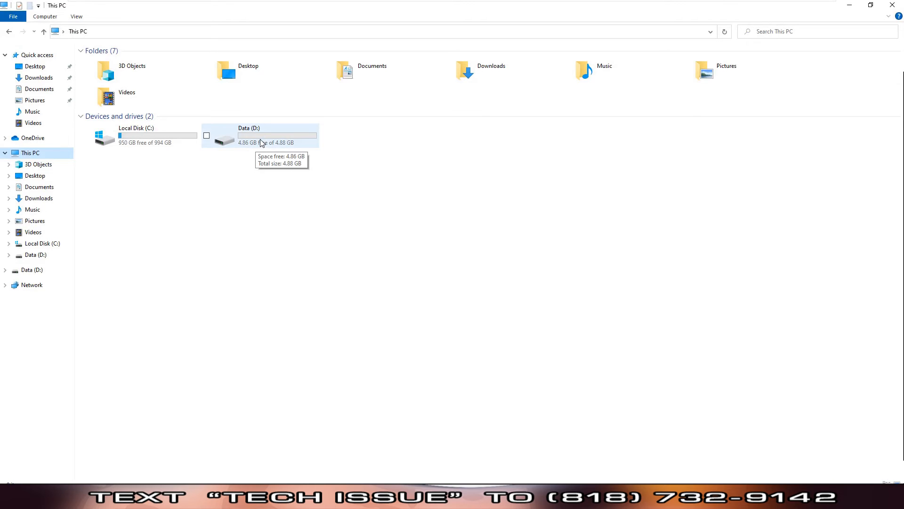
pyautogui.click(260, 142)
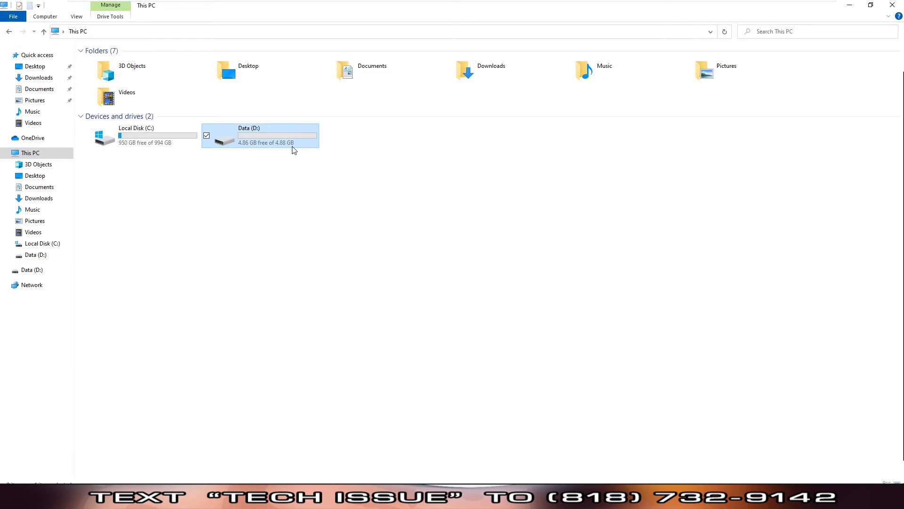
pyautogui.click(274, 254)
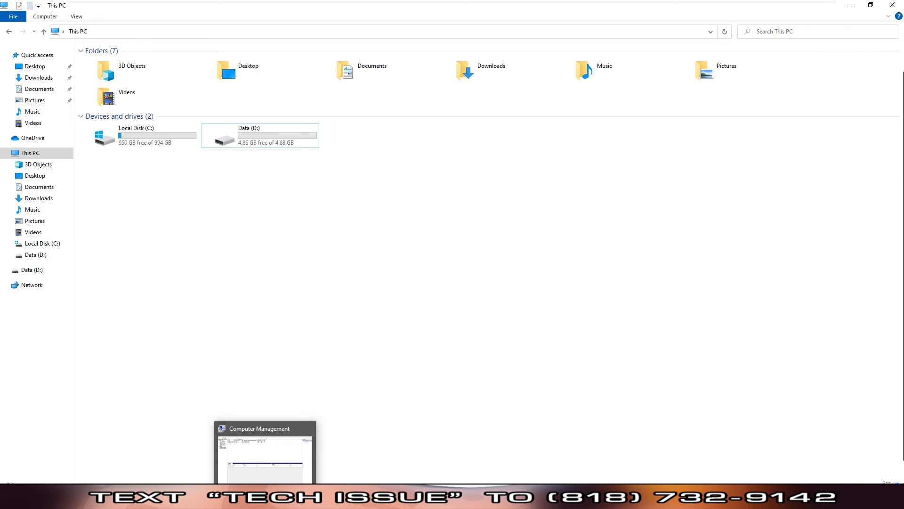
# Switch back to Computer Management and delete the Data (D:) volume, accepting the loss of its data
pyautogui.click(264, 498)
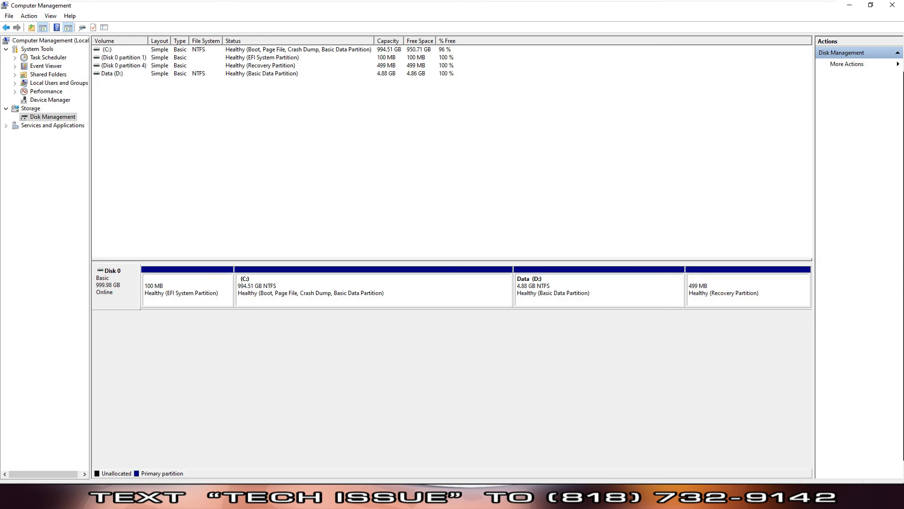
pyautogui.click(605, 293)
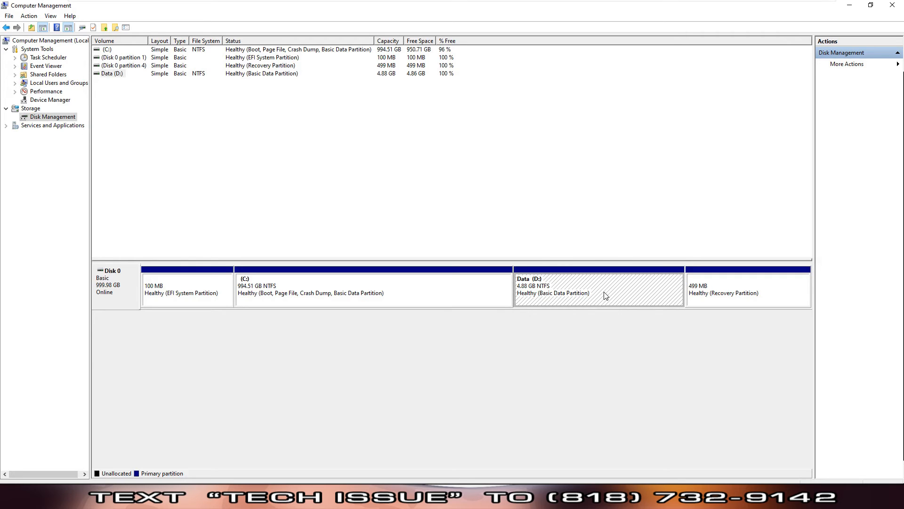
pyautogui.rightClick(606, 296)
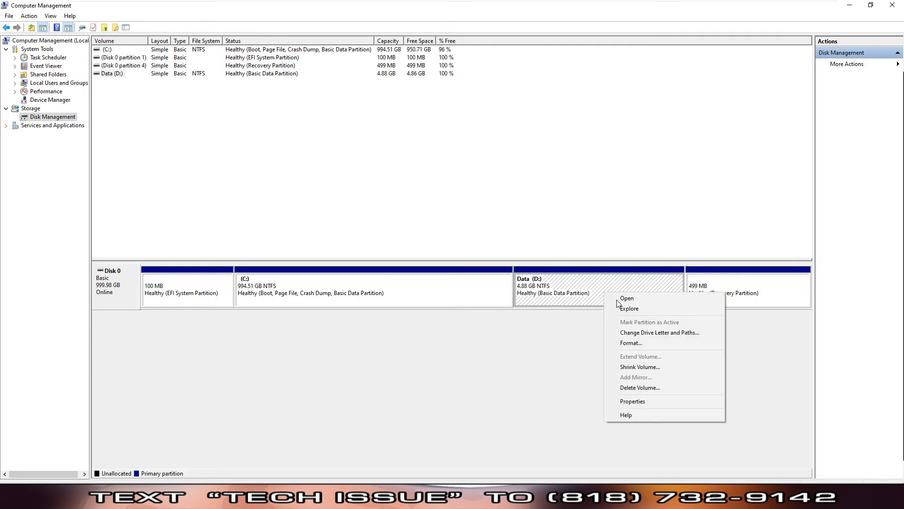
pyautogui.click(628, 388)
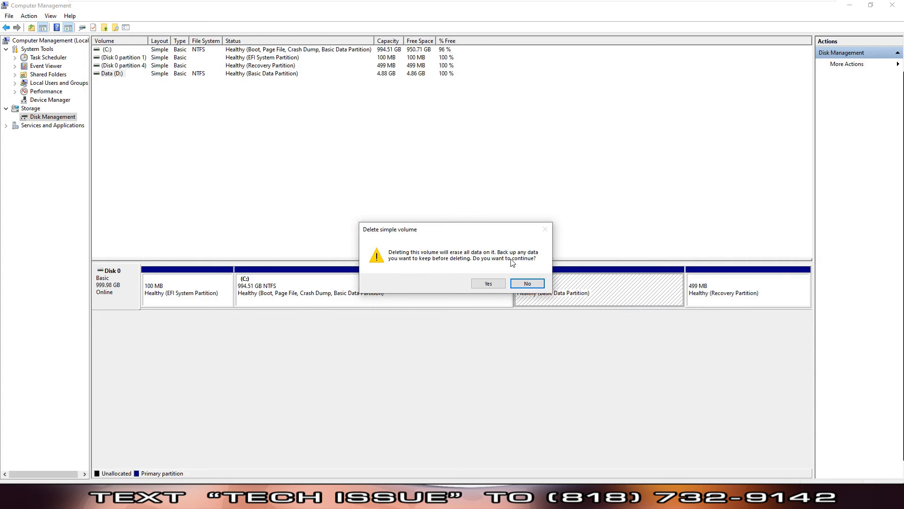
pyautogui.click(489, 284)
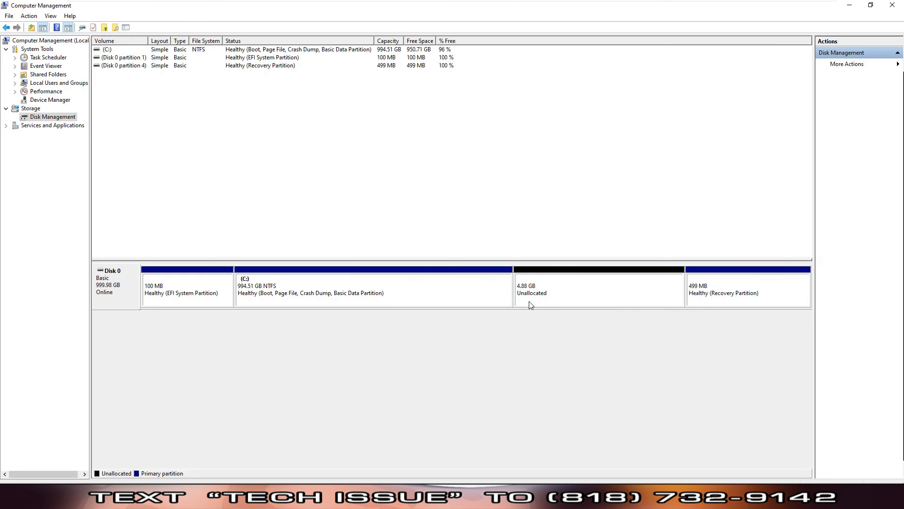
# Extend the C: volume with the 5000 MB of unallocated space on Disk 0
pyautogui.click(344, 291)
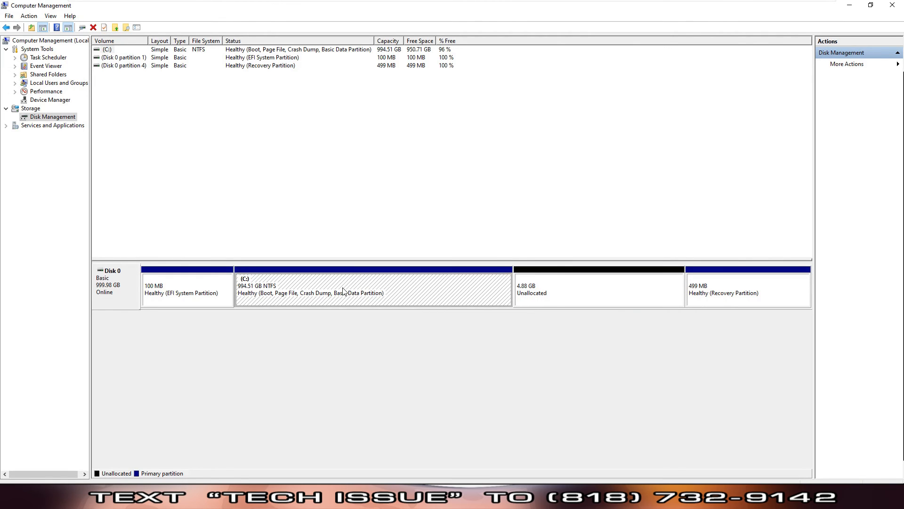
pyautogui.rightClick(343, 291)
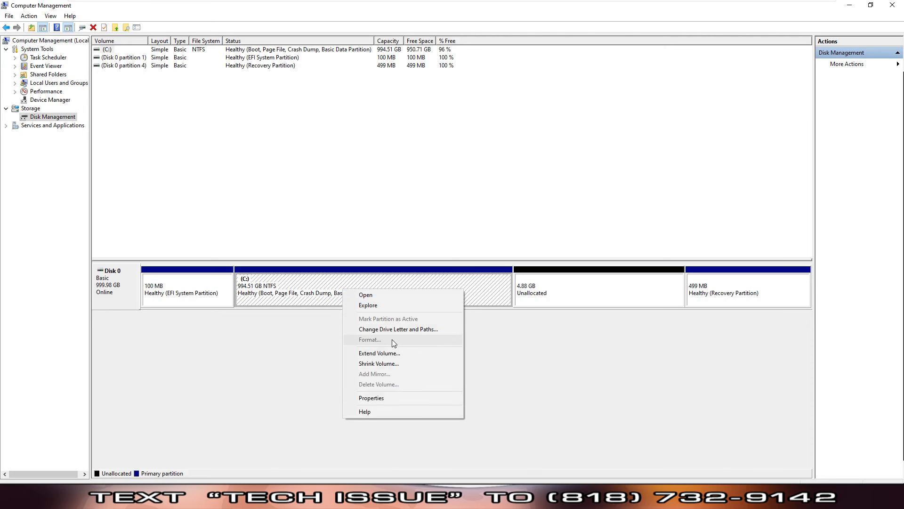
pyautogui.click(392, 352)
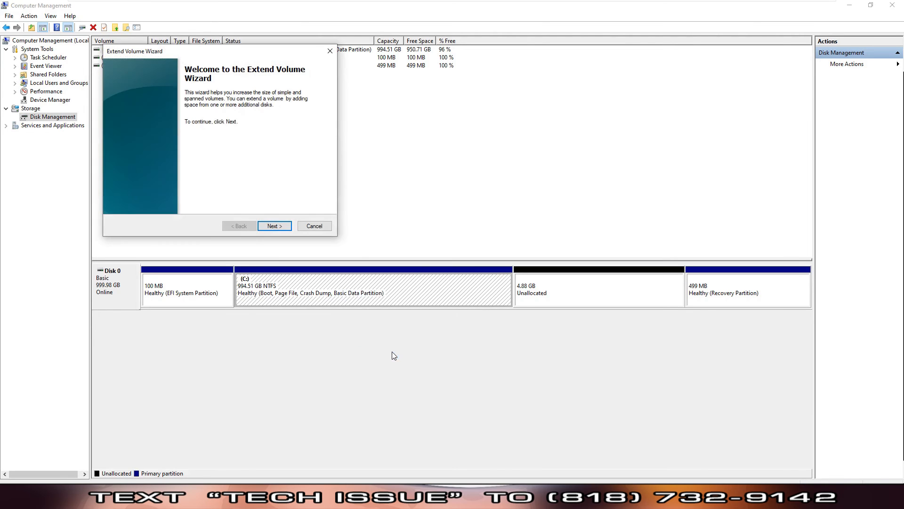
pyautogui.click(282, 228)
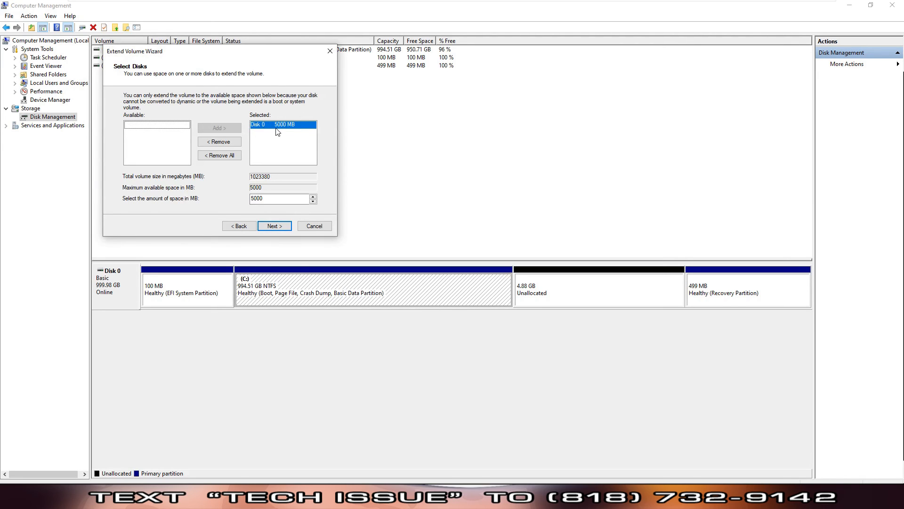
pyautogui.click(268, 226)
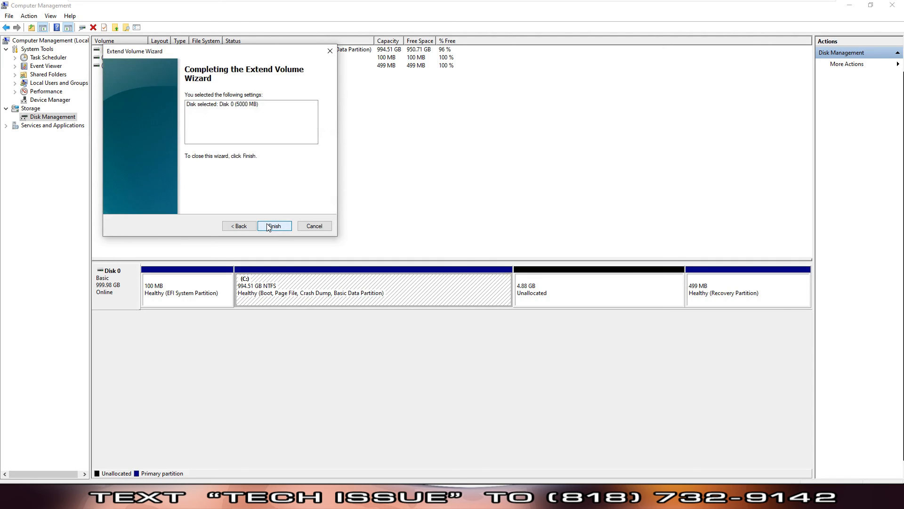
pyautogui.click(274, 226)
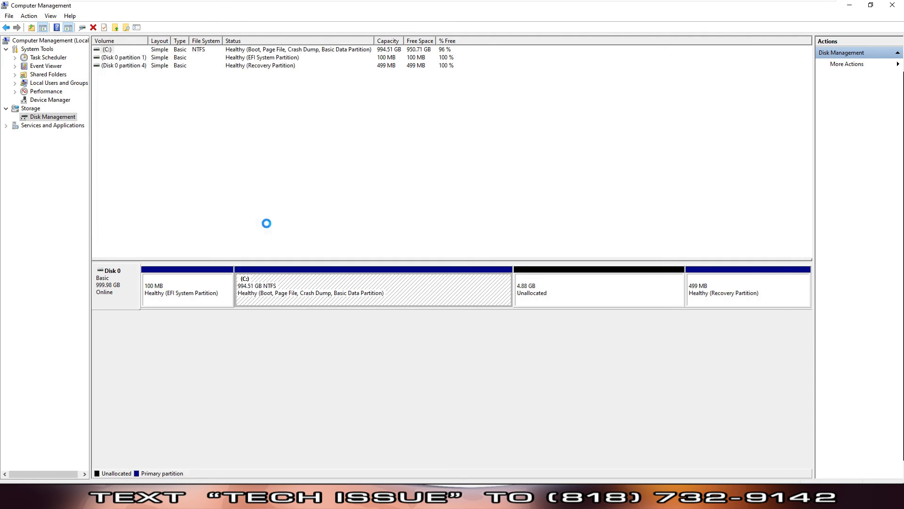